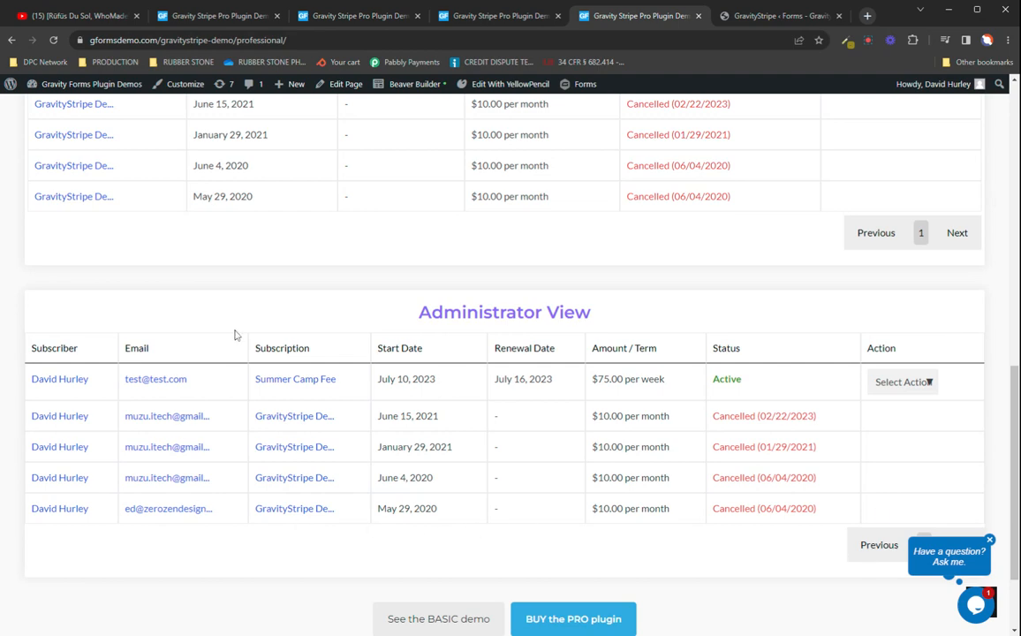
Step: Show the actions available for the active Summer Camp Fee subscription in the Administrator View
click(926, 385)
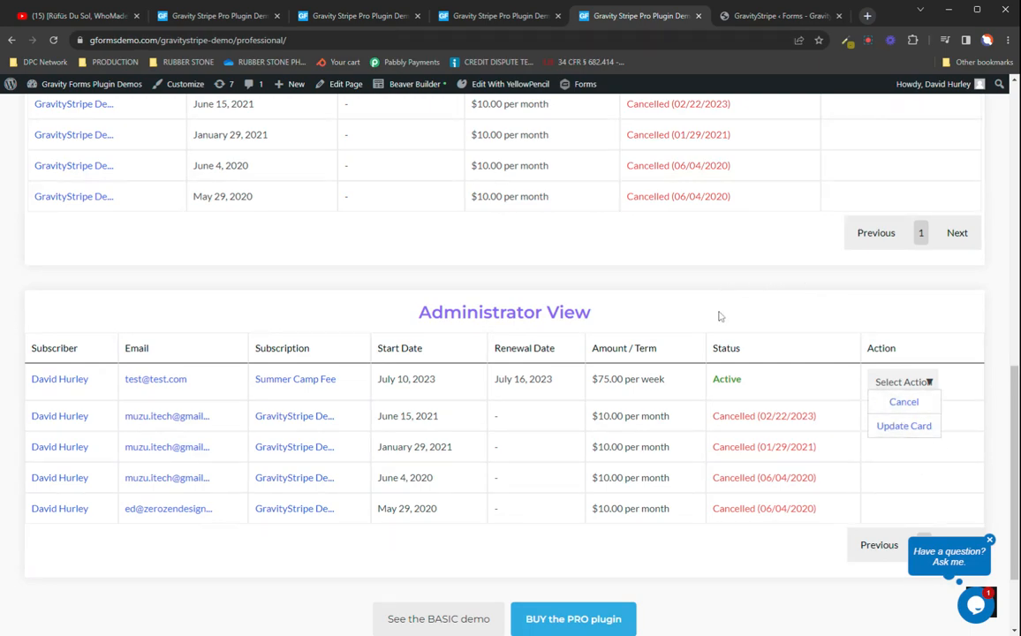
scroll(597, 422, up, 15)
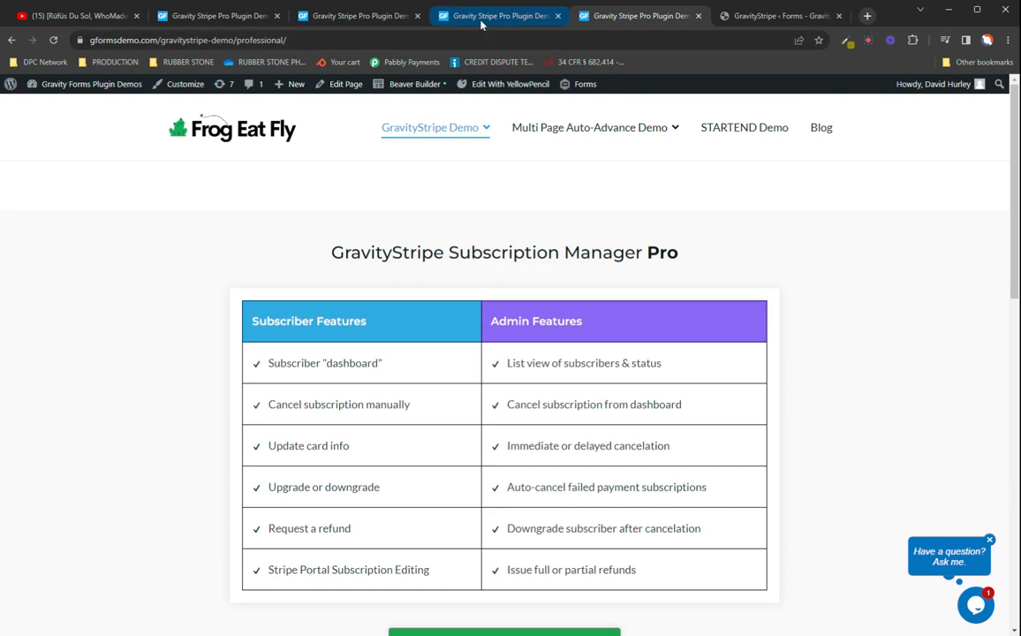
Step: Switch to the Stripe Subscriptions form's GravityStripe settings and view the Cancellation Type options
click(795, 19)
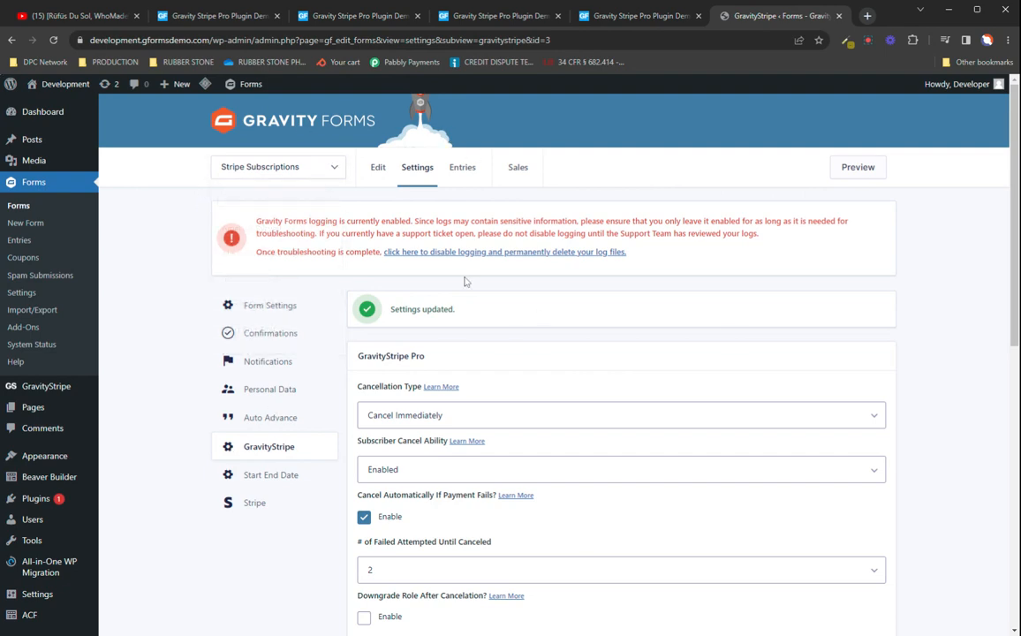
scroll(459, 272, down, 2)
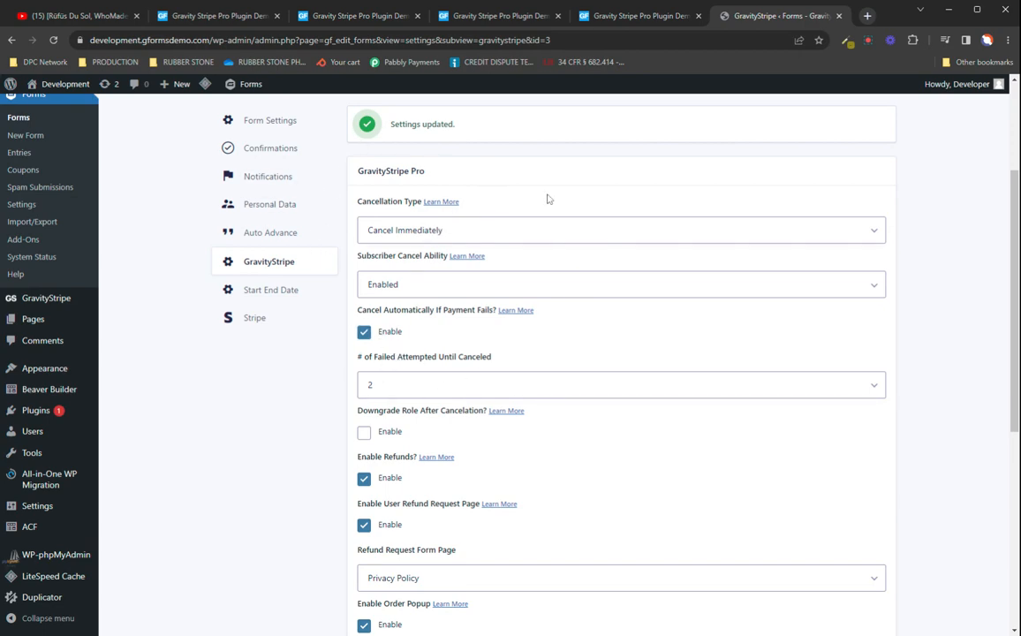
click(458, 233)
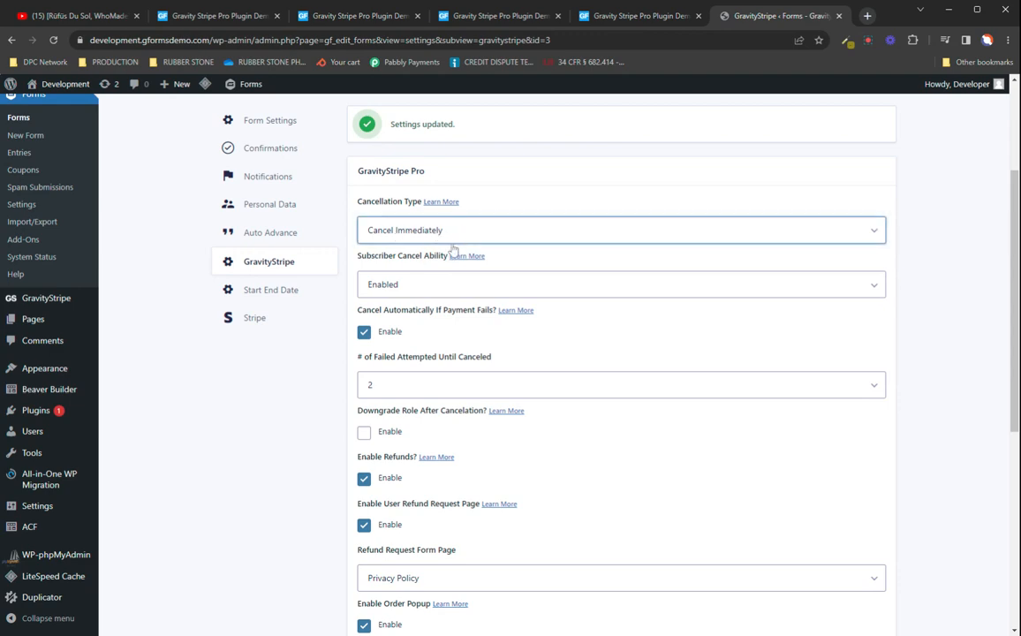
Step: Set Subscriber Cancel Ability to Contact Site Admin to Cancel and view the page choices for the cancellation form
click(426, 288)
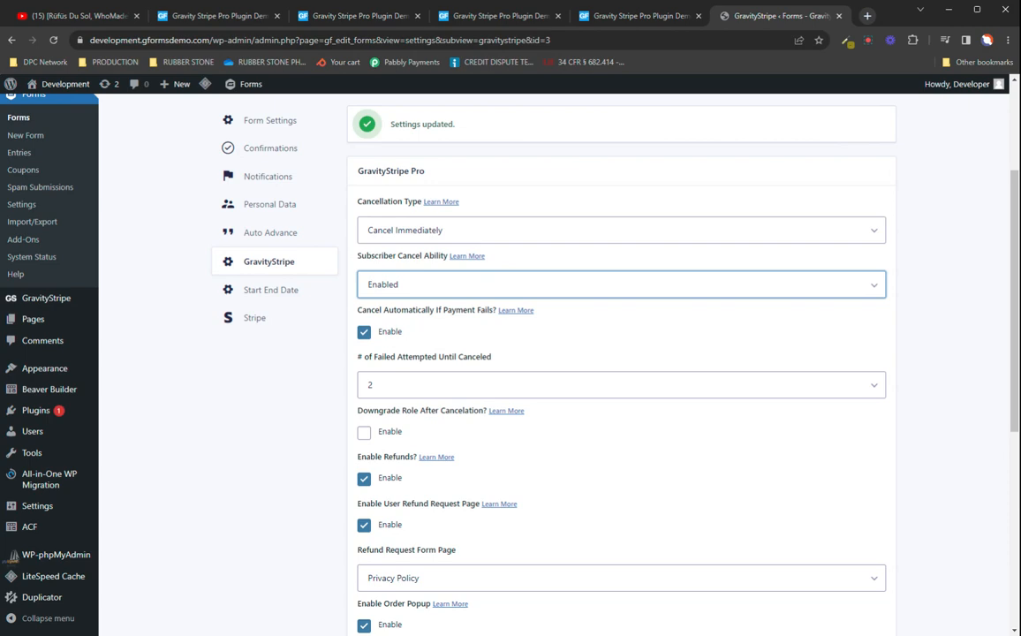
click(444, 288)
click(445, 333)
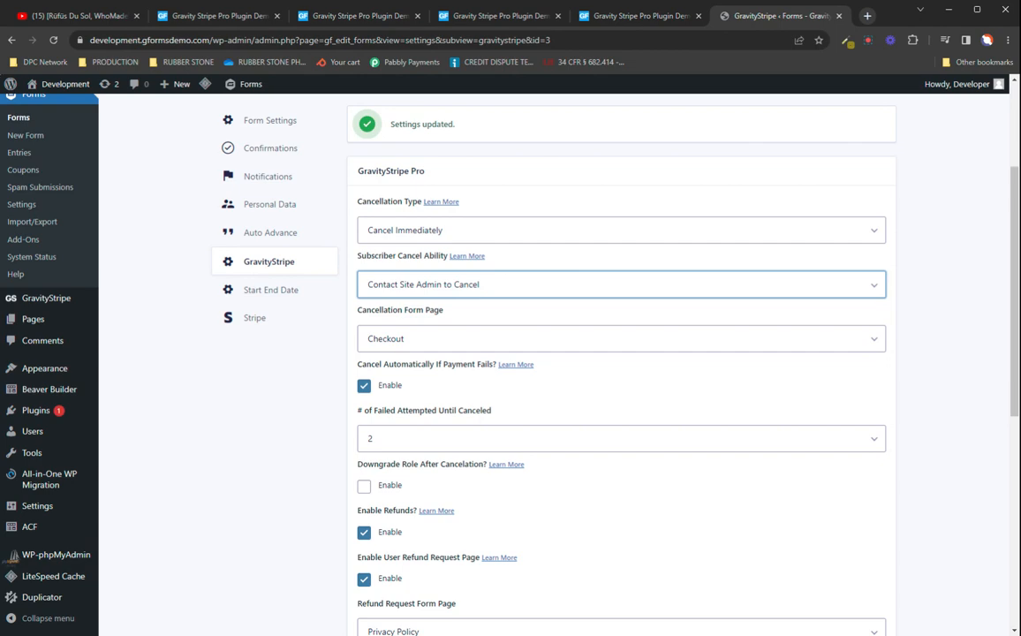
click(432, 338)
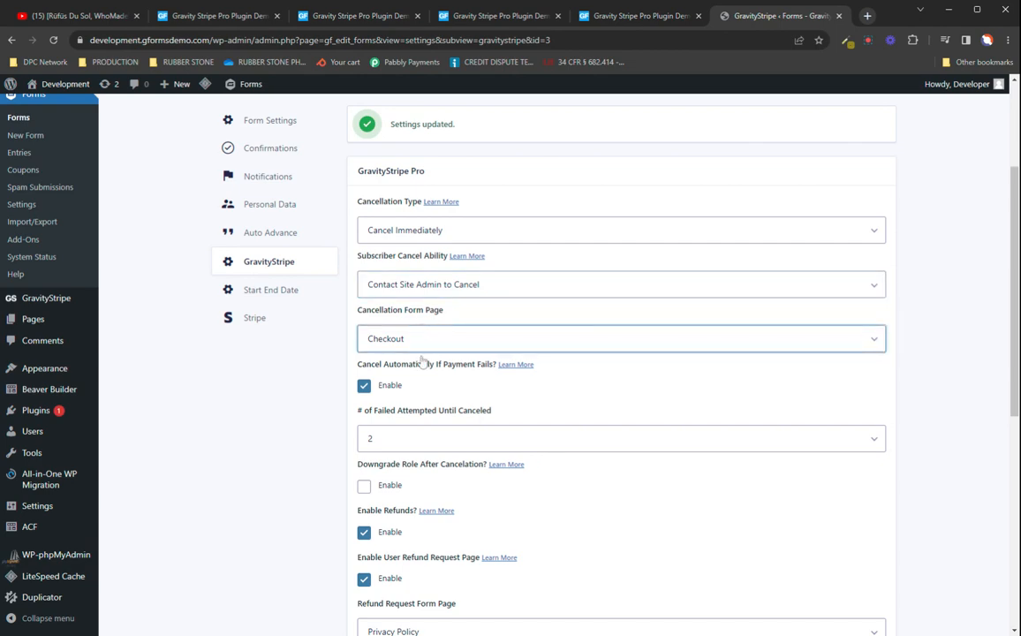
click(490, 316)
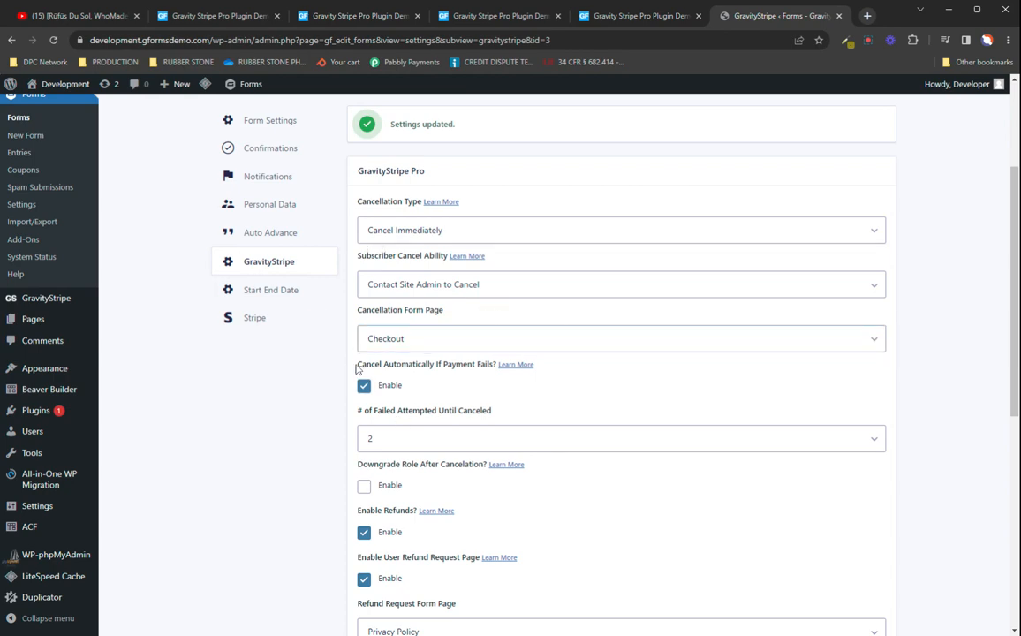
Step: Disable automatic cancellation on failed payments, then enable it again
drag(357, 363, 491, 365)
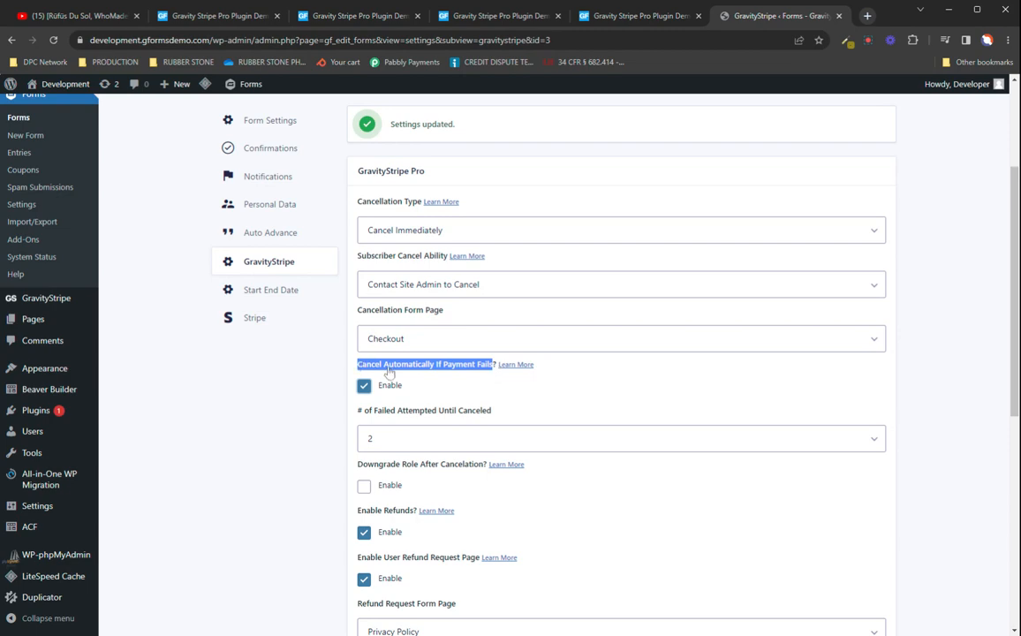
scroll(621, 375, down, 1)
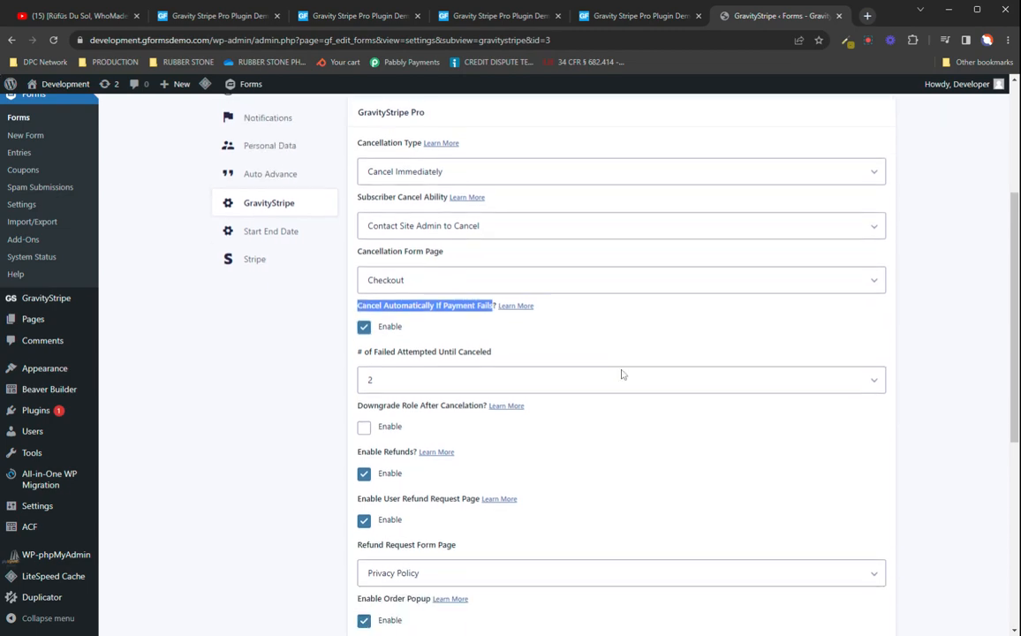
click(364, 324)
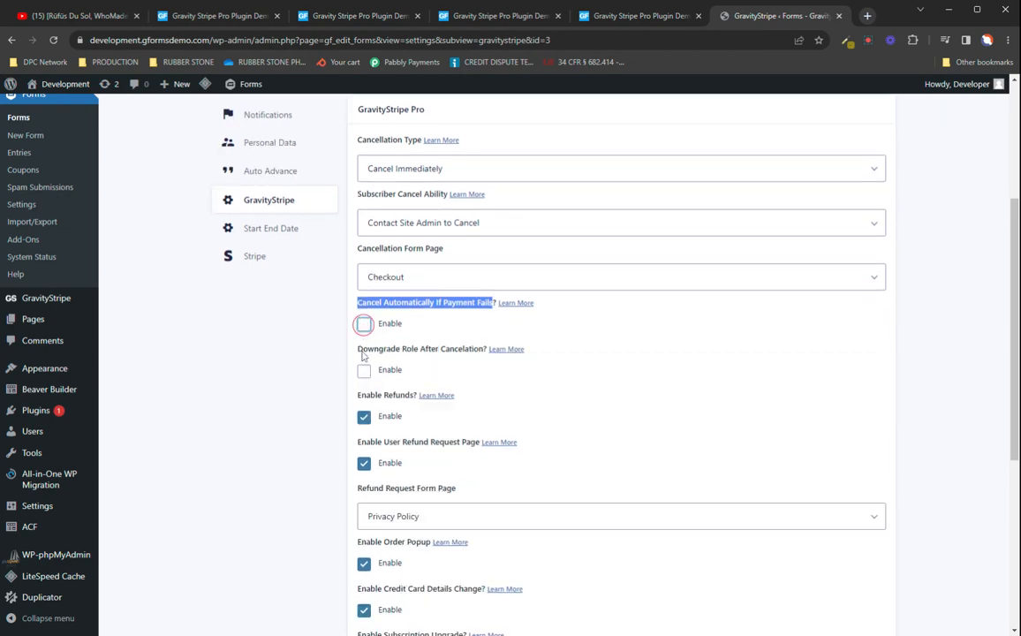
click(364, 324)
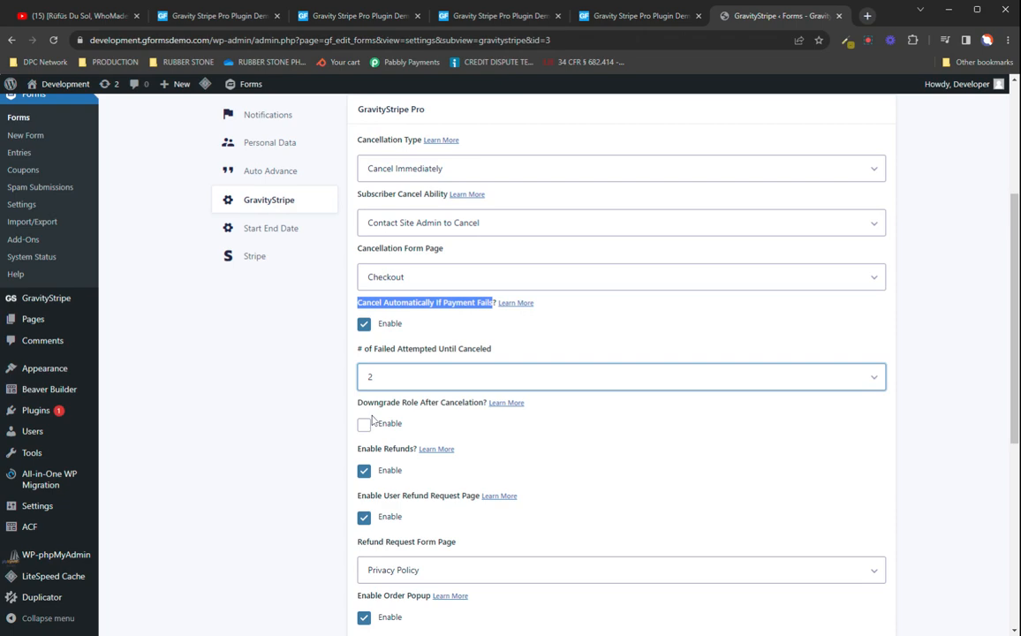
Step: Enable Downgrade Role After Cancelation, view the downgraded role choices, and disable the option again
scroll(526, 447, down, 3)
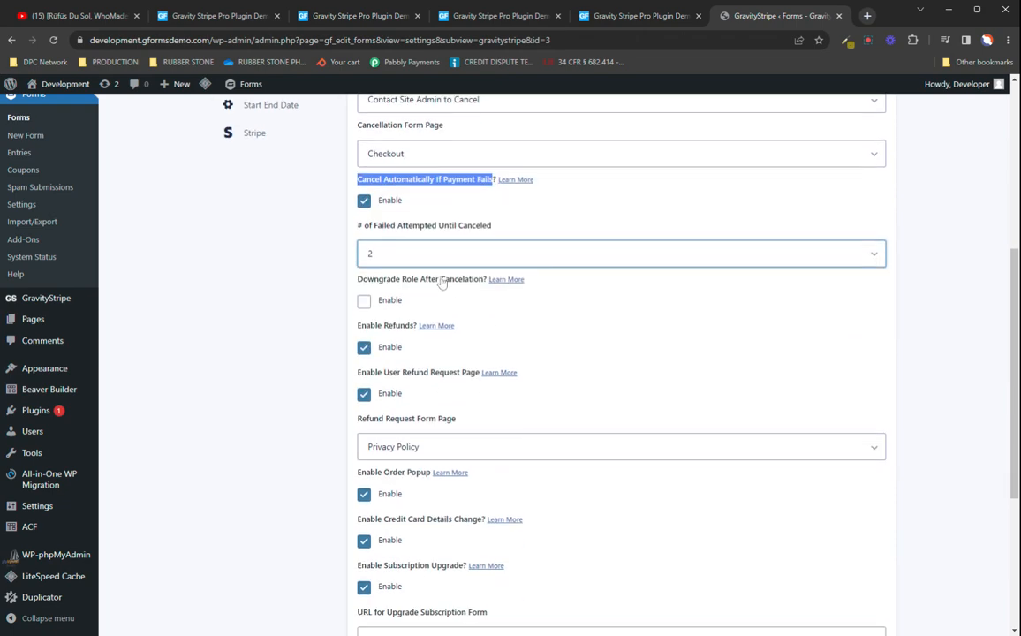
click(364, 301)
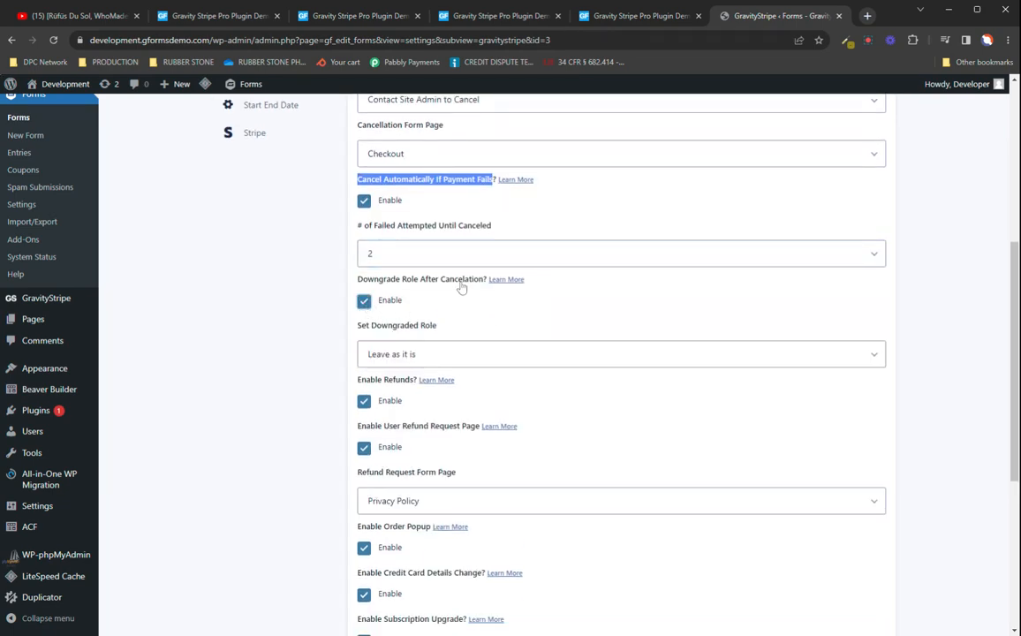
click(421, 354)
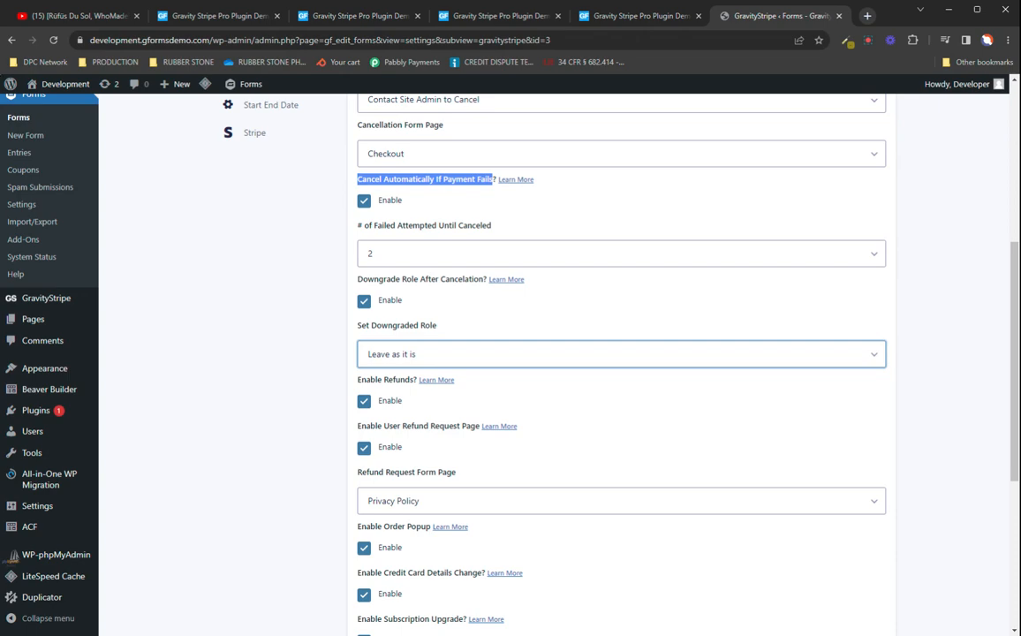
click(364, 300)
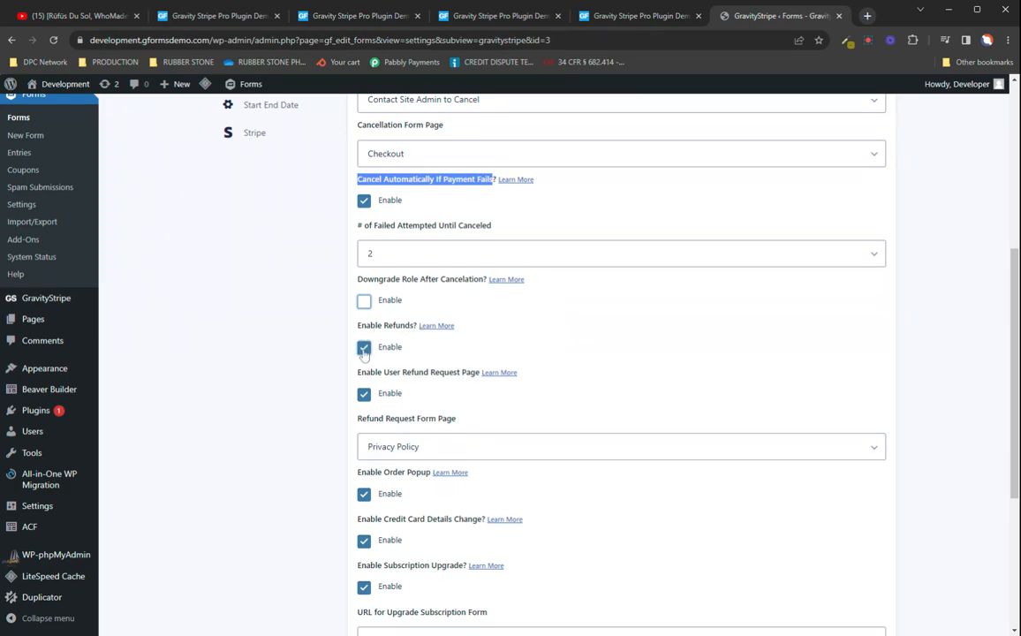
Step: Switch the refunds and user refund request page options off and back on
click(364, 347)
click(364, 349)
click(364, 395)
click(364, 395)
click(364, 394)
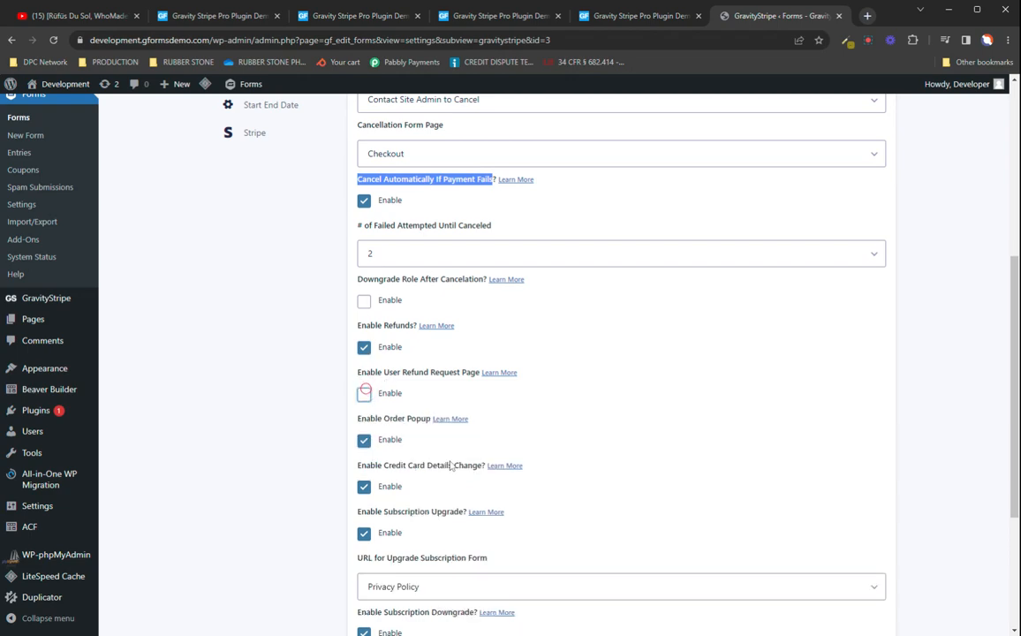
click(364, 394)
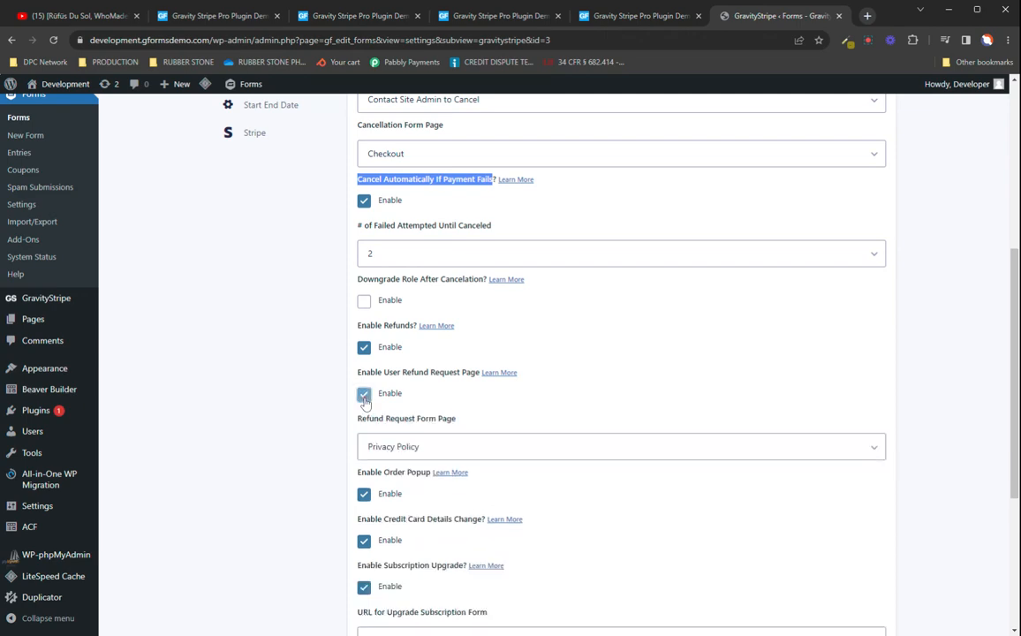
Step: Set the Refund Request Form Page to Gravity Stripe
click(468, 443)
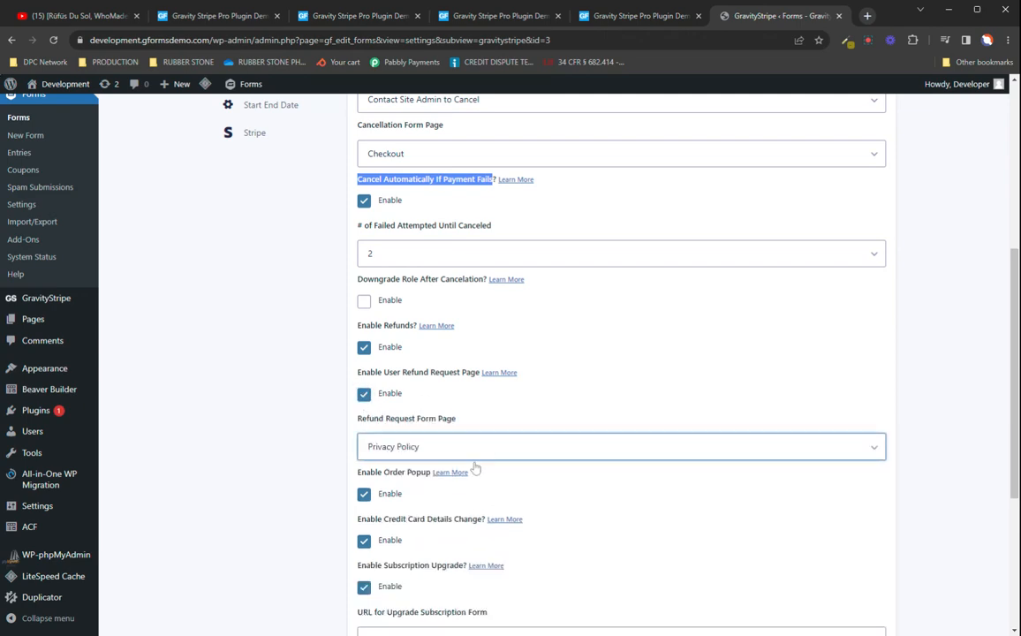
click(445, 476)
Step: Disable the order popup option and enable it again
scroll(649, 312, down, 3)
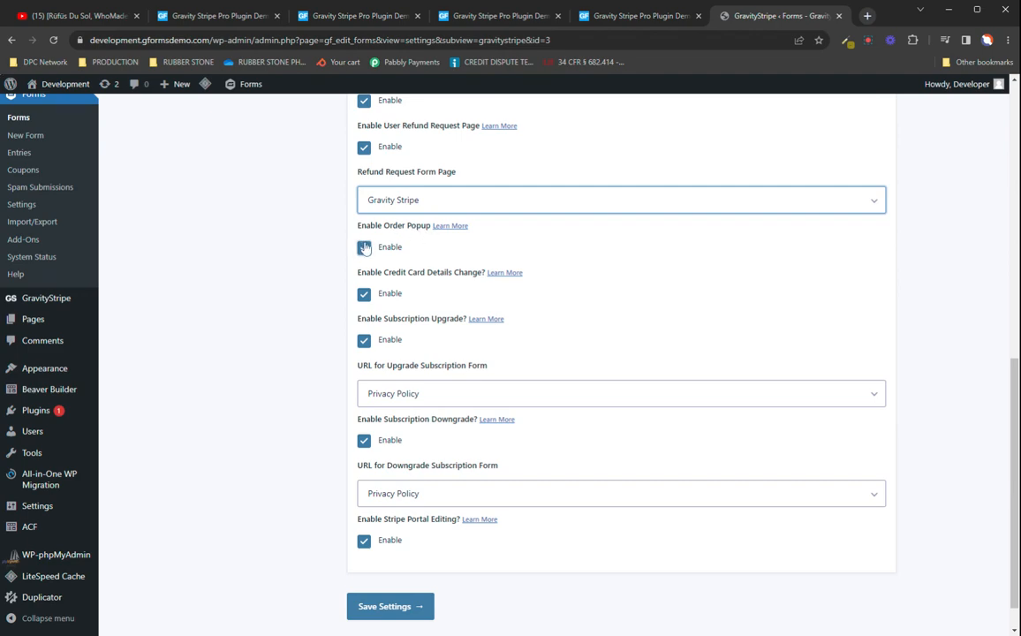
click(364, 247)
click(364, 247)
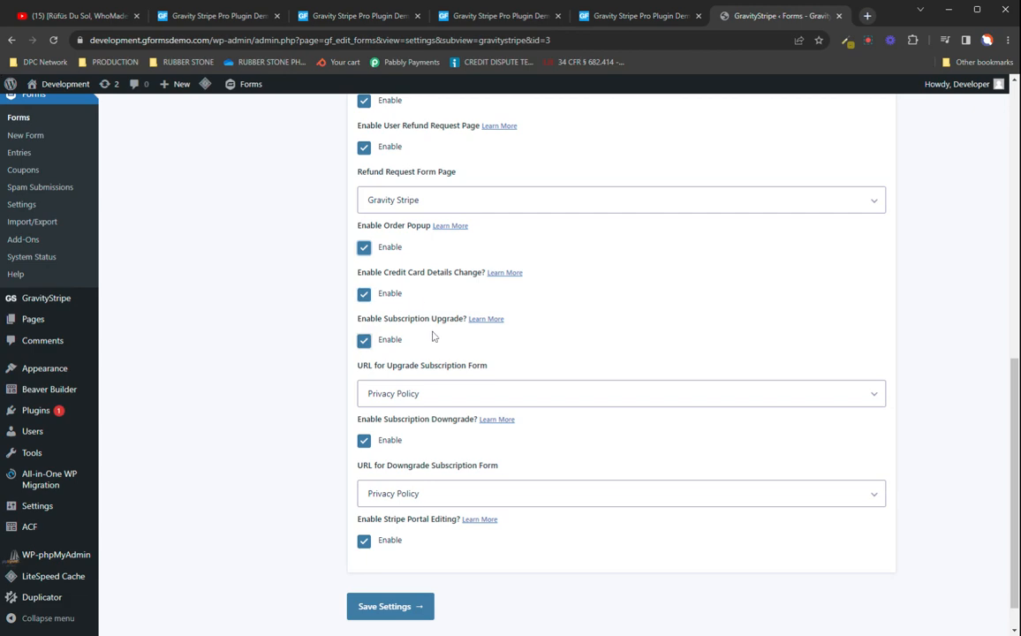
Step: Switch the subscription upgrade and subscription downgrade options off, then enable both again
click(362, 341)
click(364, 340)
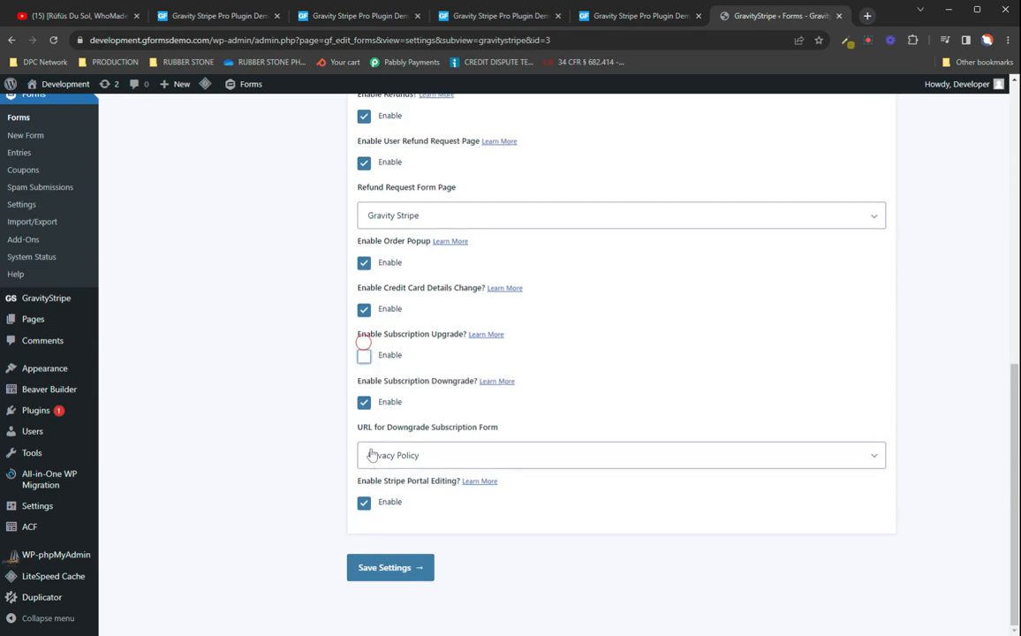
click(364, 403)
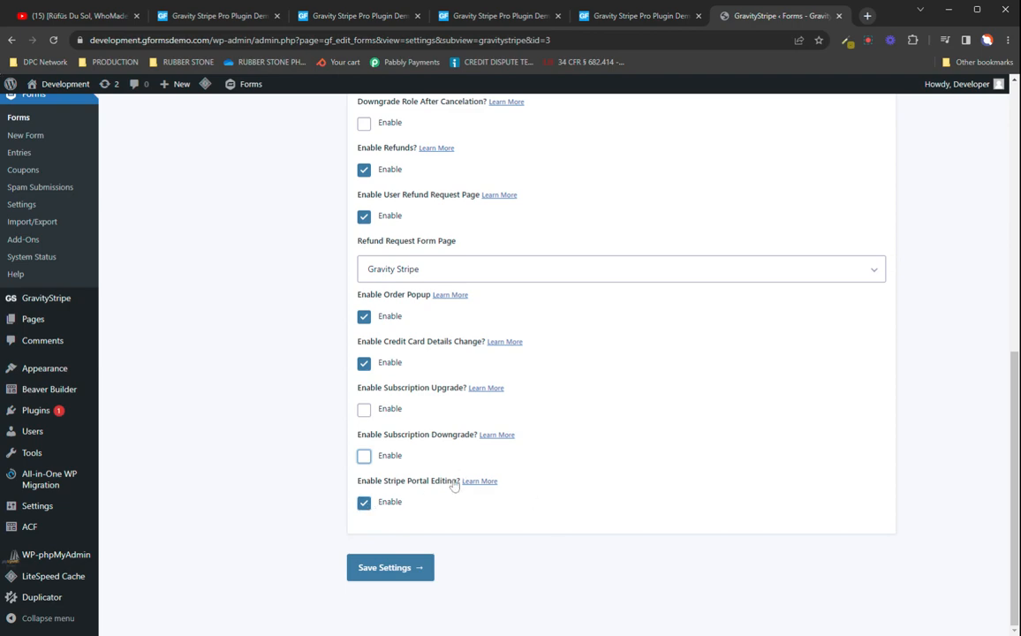
click(364, 456)
click(364, 355)
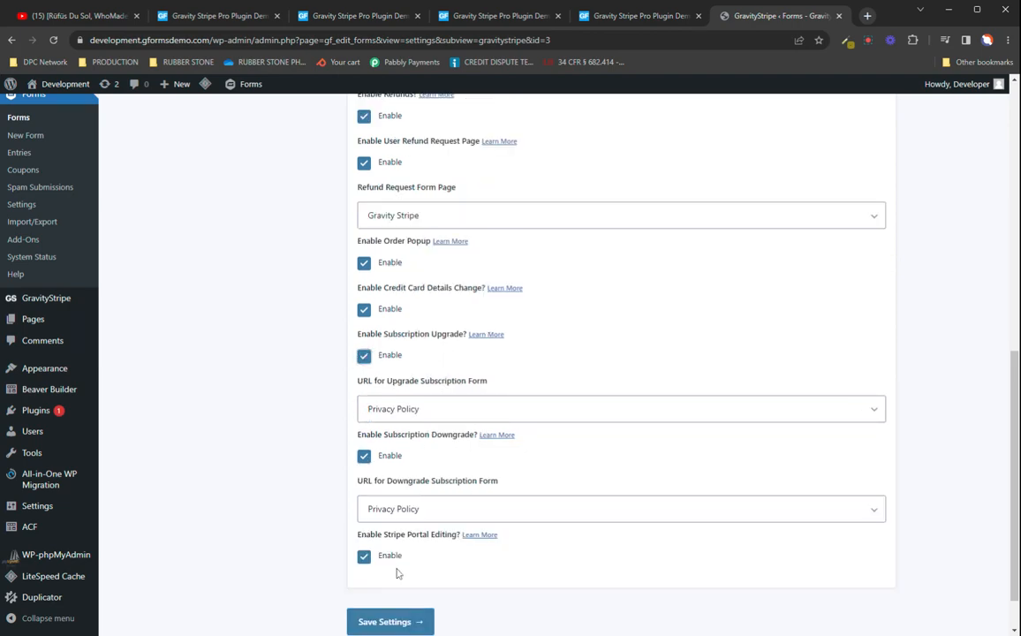
Step: Check the GravityStripe options of the form once more and save the settings
scroll(410, 522, up, 4)
scroll(437, 424, up, 3)
scroll(468, 428, down, 8)
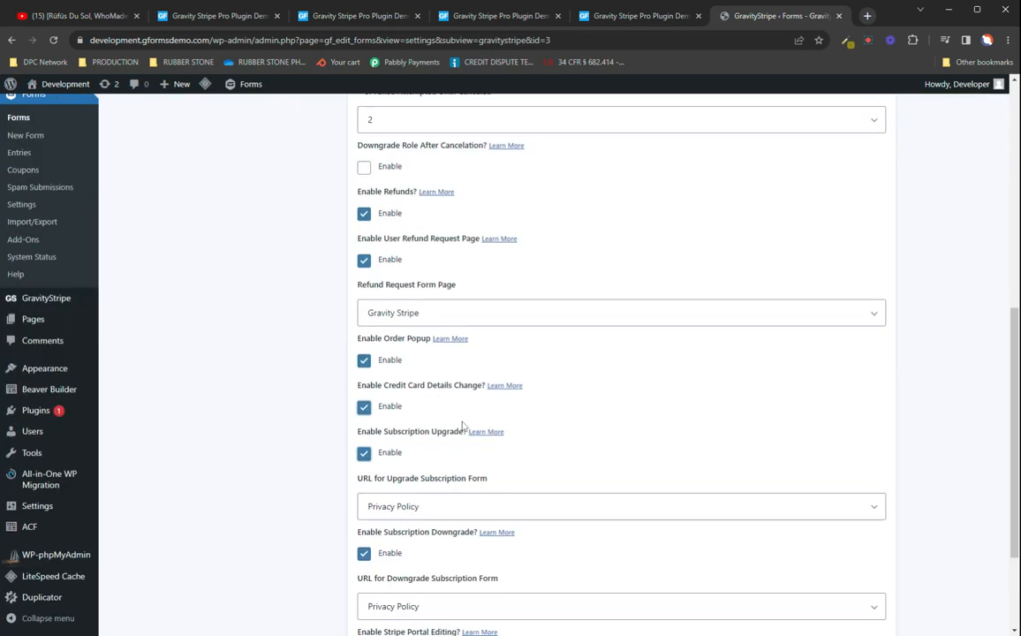
click(392, 567)
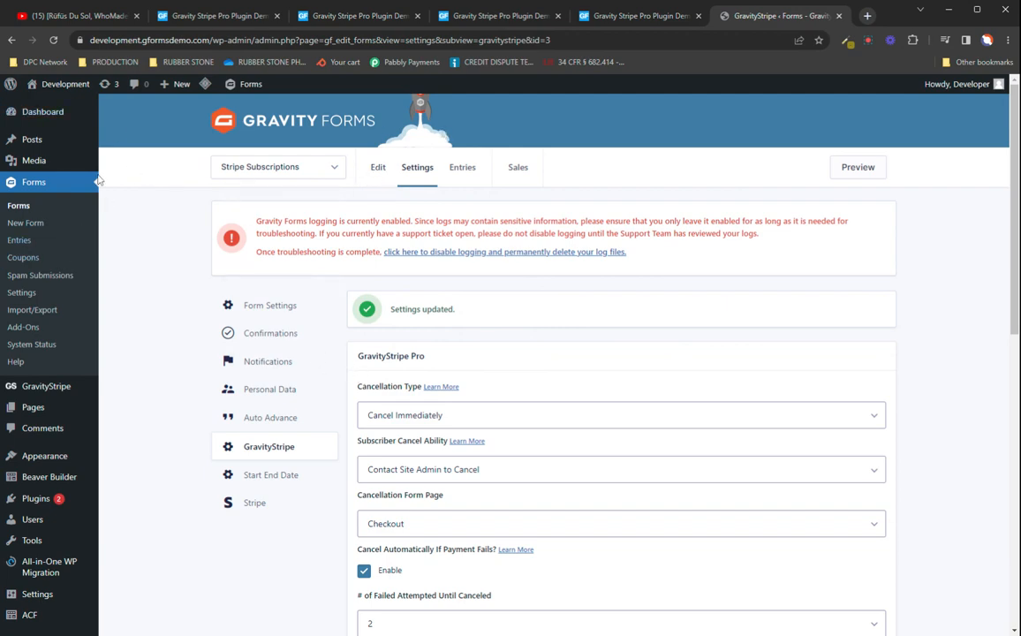
Step: Open the GravityStripe Subscriptions page and highlight the user-subscriptions and subscription-list shortcodes below the table
mouse_move(67, 391)
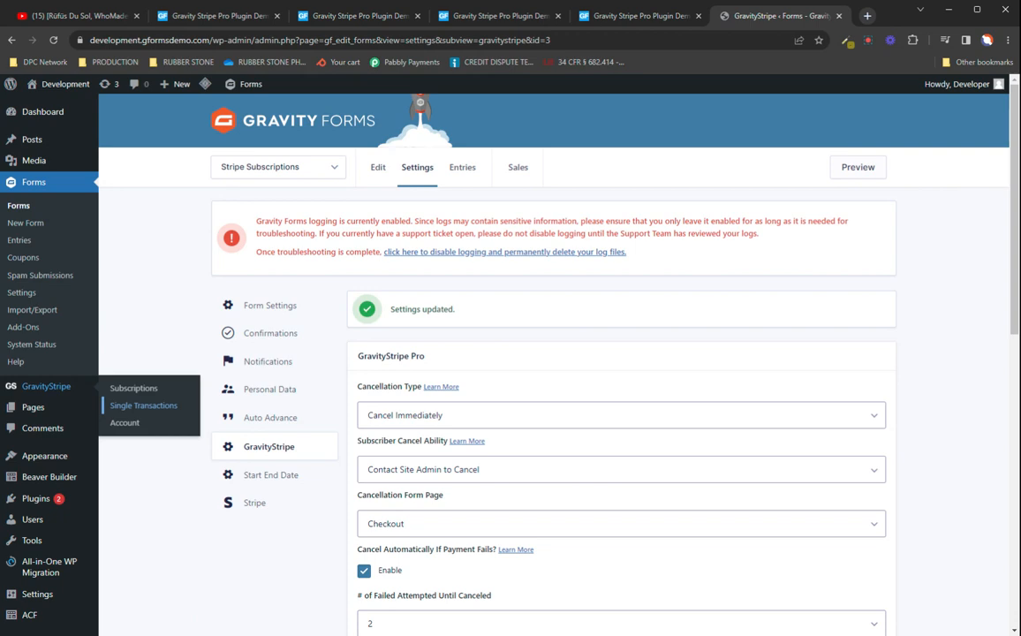
click(149, 392)
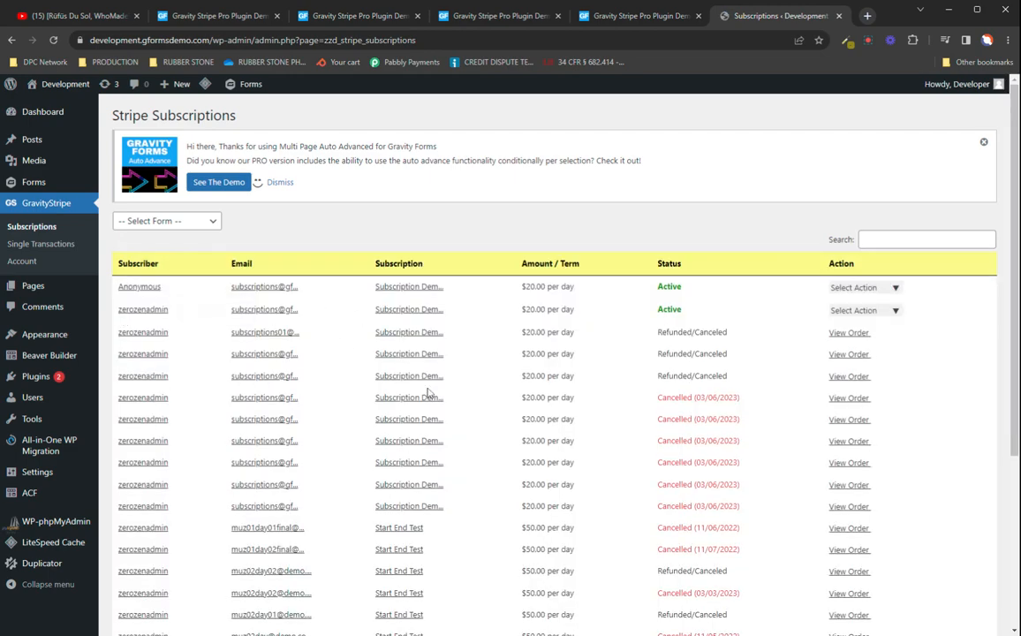
scroll(428, 393, down, 5)
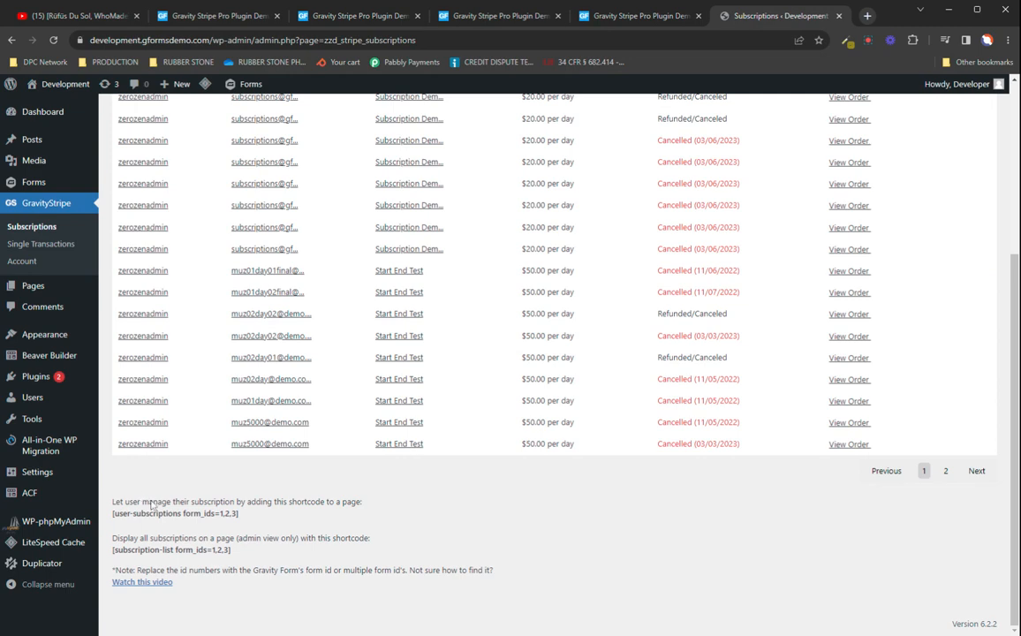
drag(157, 503, 335, 519)
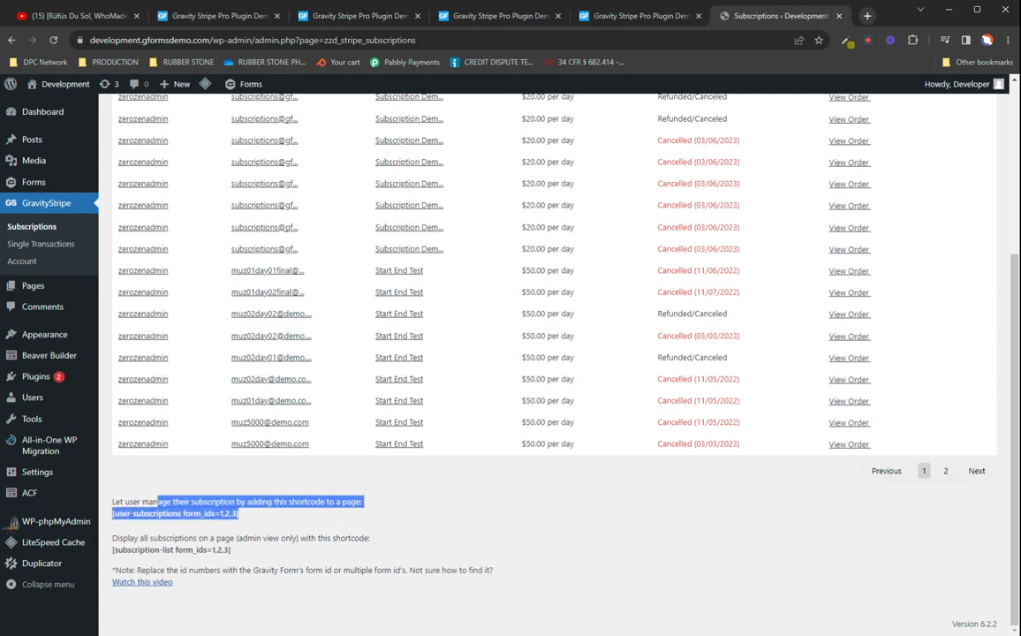
drag(131, 538, 261, 561)
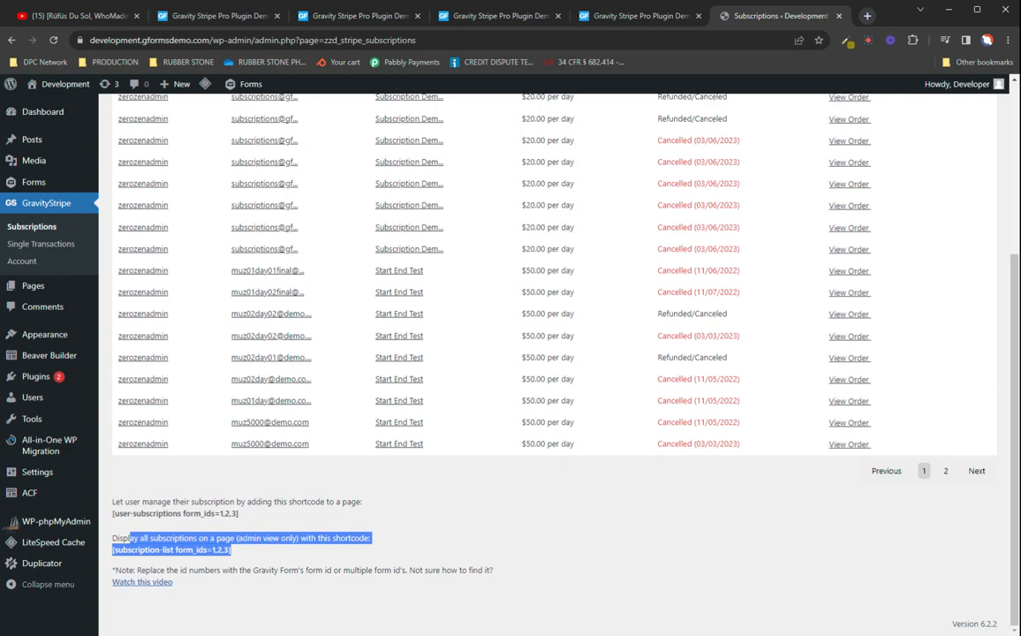
drag(238, 514, 112, 513)
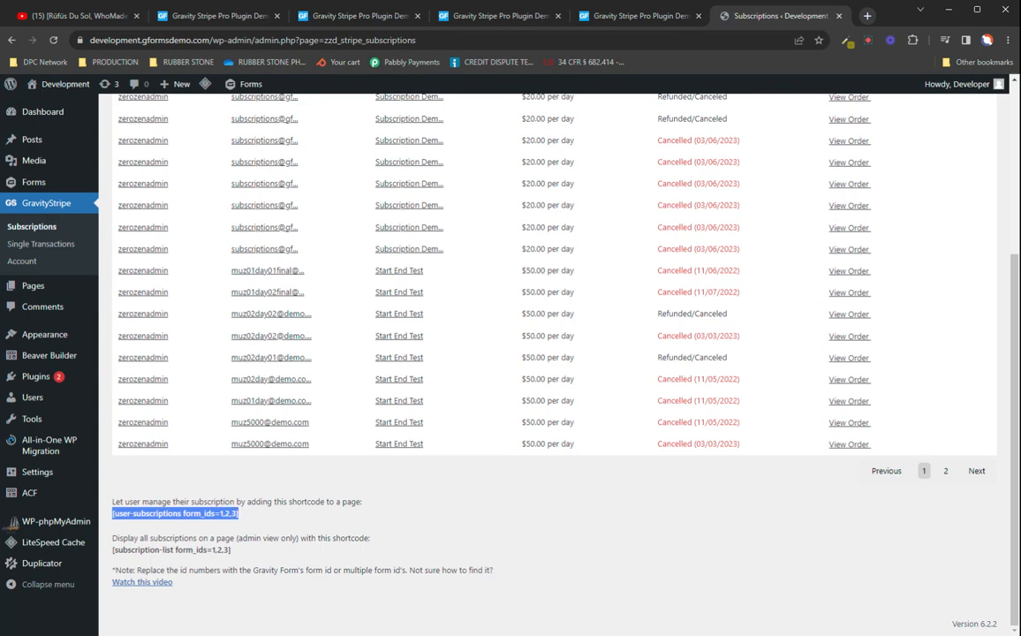
scroll(248, 522, up, 3)
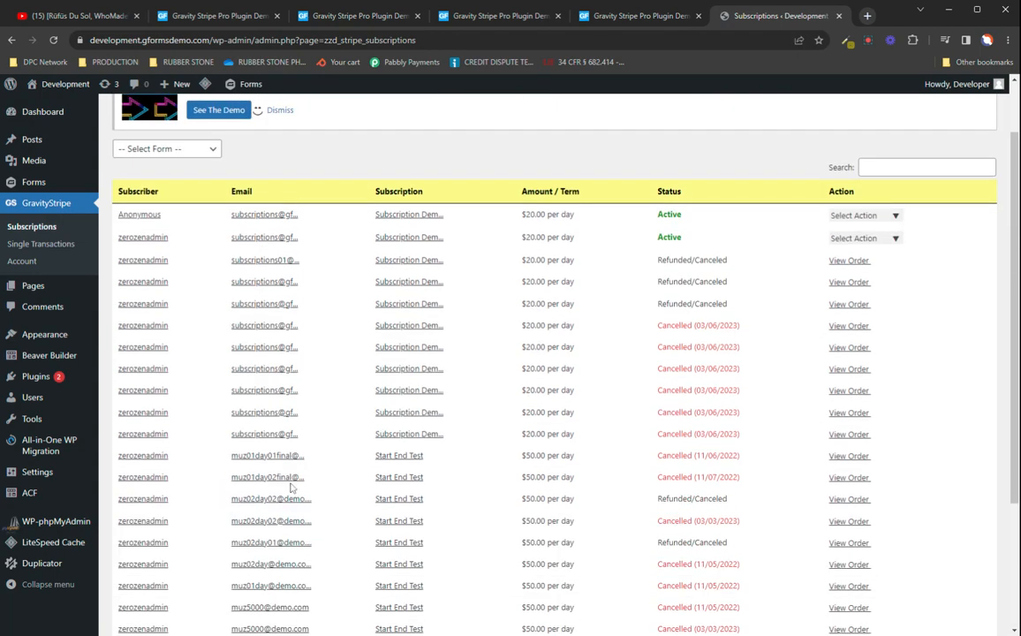
mouse_move(27, 182)
scroll(395, 397, down, 3)
scroll(287, 488, up, 3)
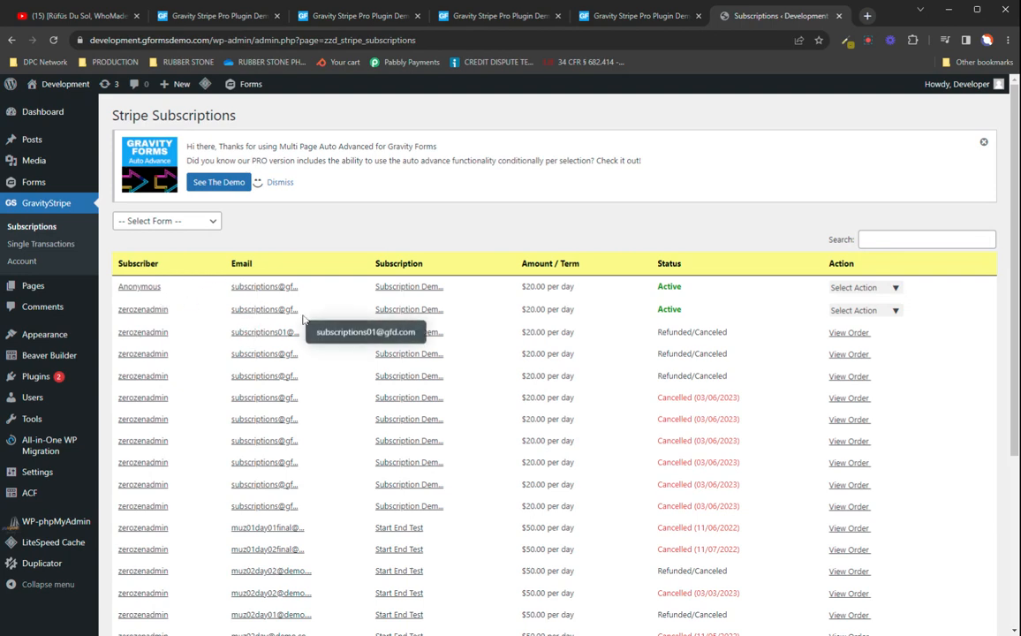
Step: Examine the Status column of the subscriptions table, highlighting a Refunded/Canceled entry, a Cancelled entry, and another Refunded/Canceled entry further down
click(415, 292)
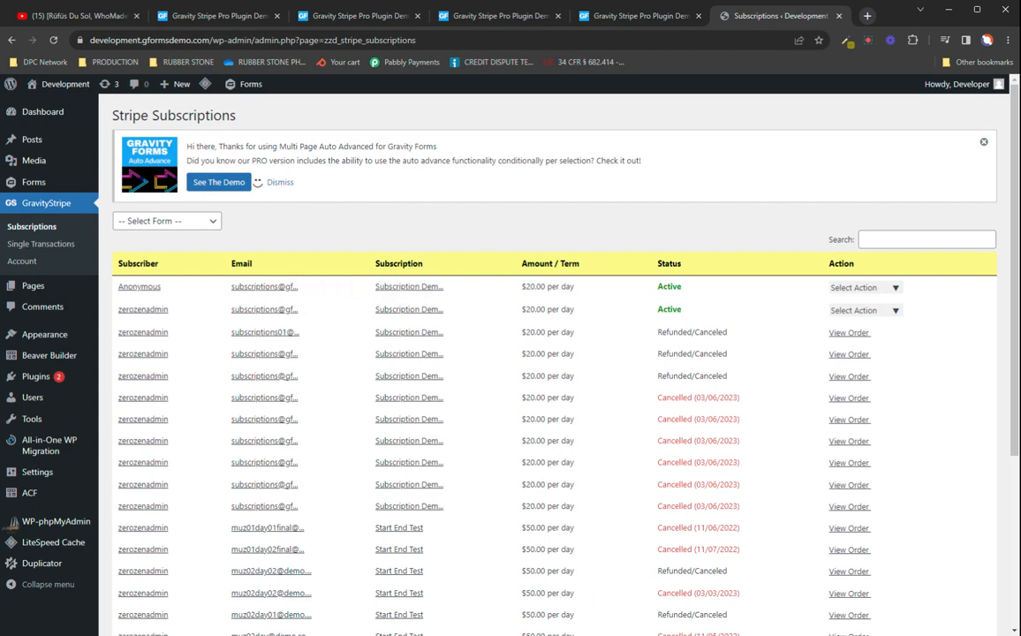
drag(726, 332, 661, 332)
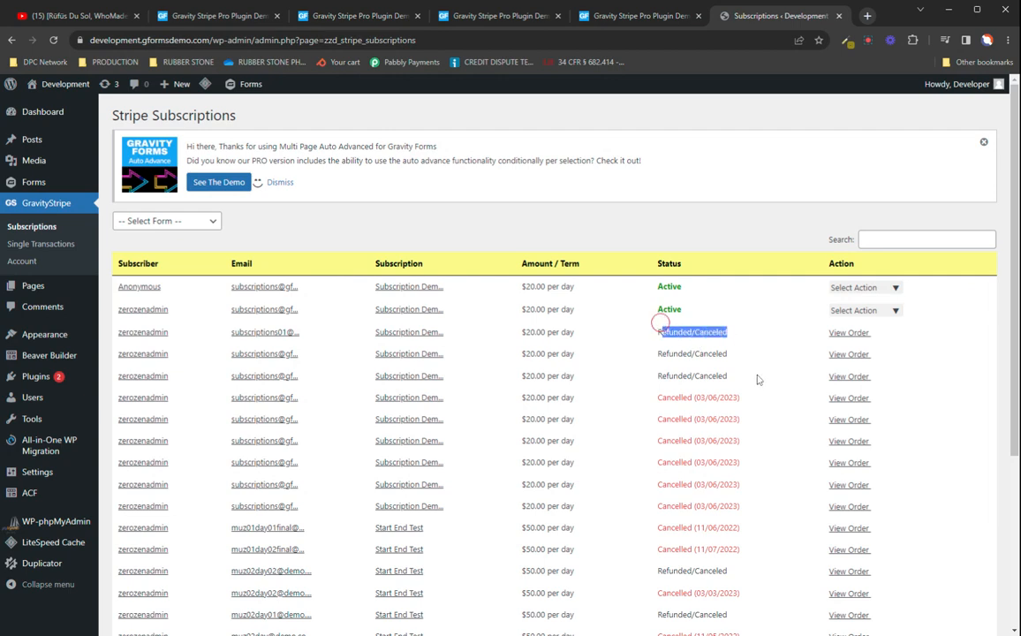
drag(742, 399, 659, 399)
scroll(659, 393, down, 2)
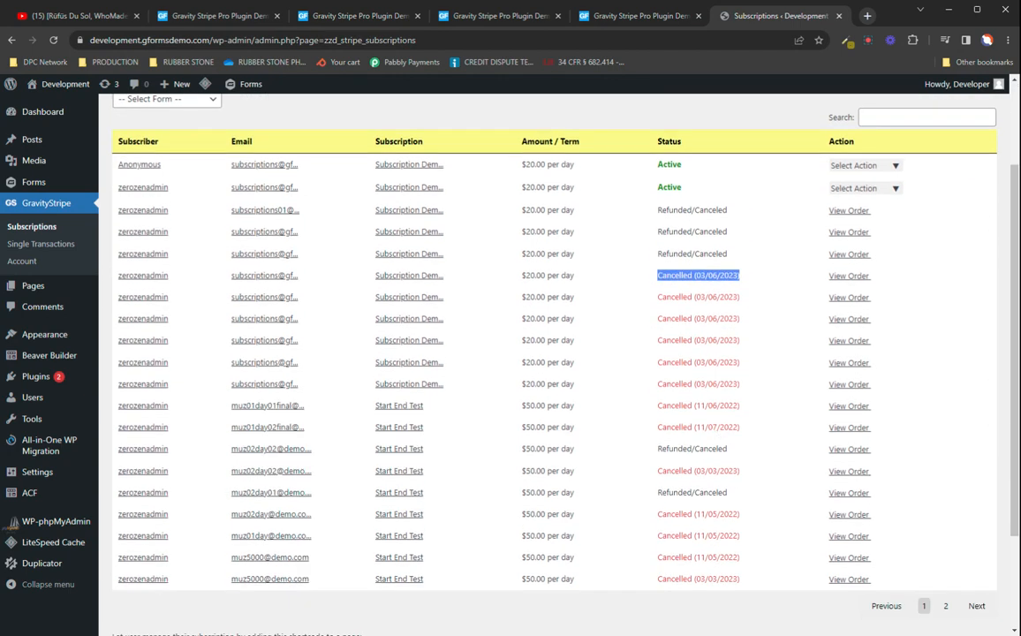
drag(739, 448, 659, 448)
scroll(659, 449, up, 2)
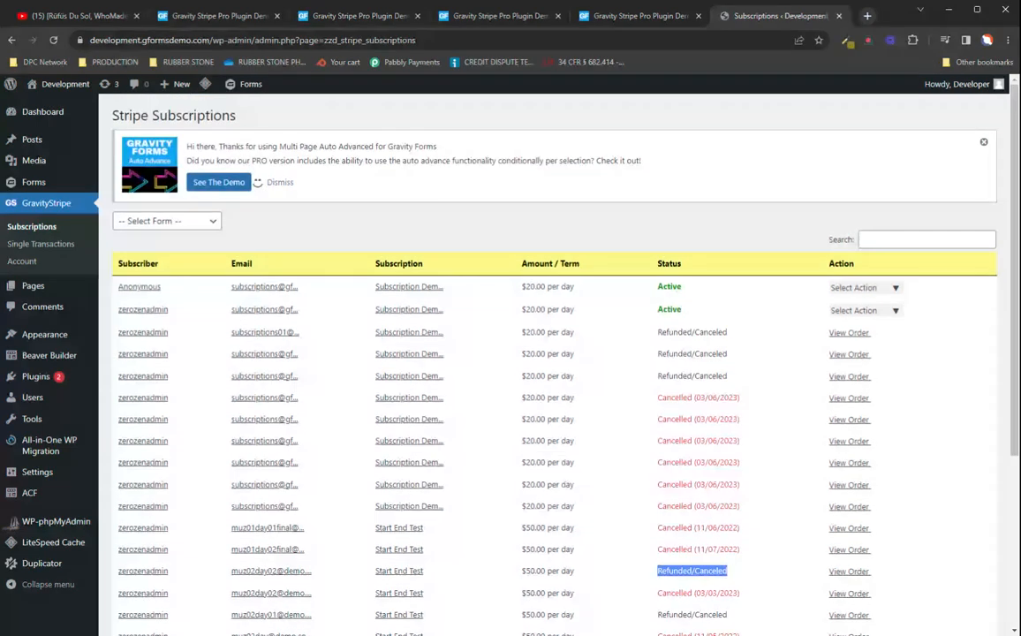
Step: Open the refund options of the first active subscription, choose Prorated Refund, highlight its amount, and switch back to Full Refund
click(893, 288)
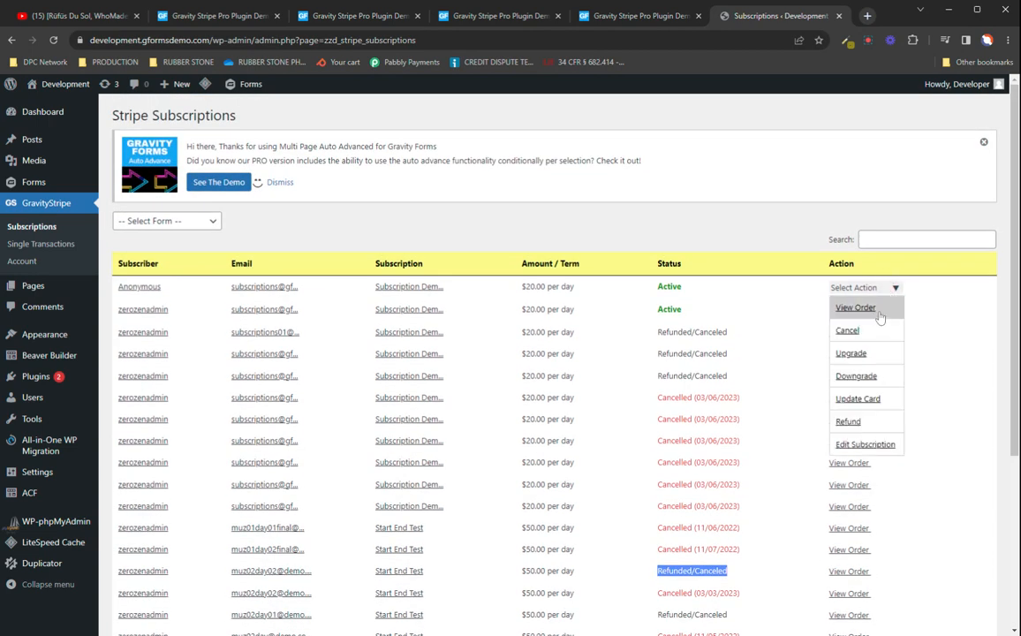
click(848, 423)
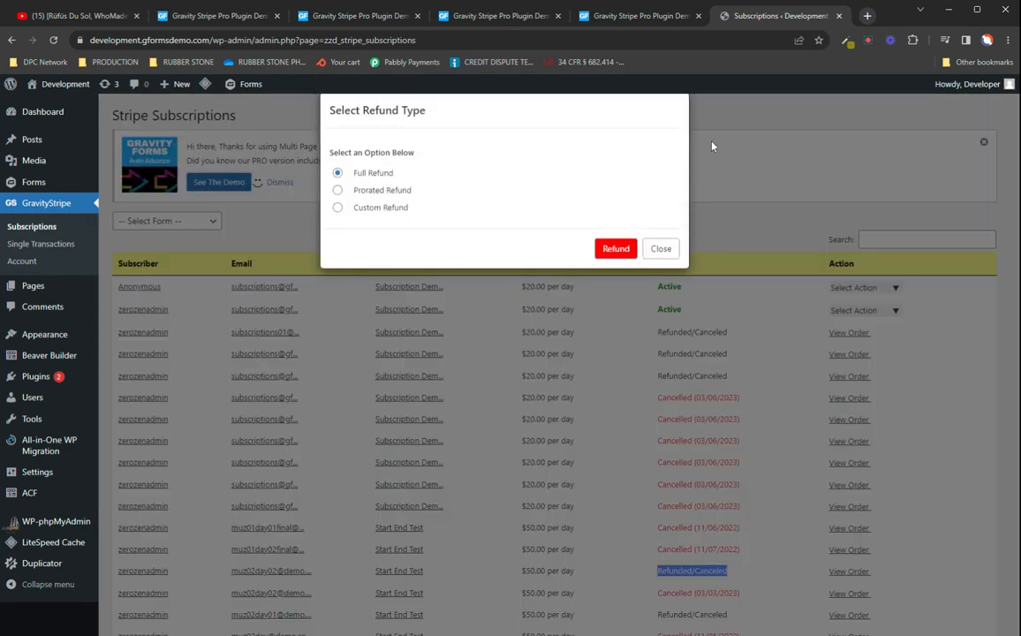
click(338, 191)
drag(444, 190, 418, 191)
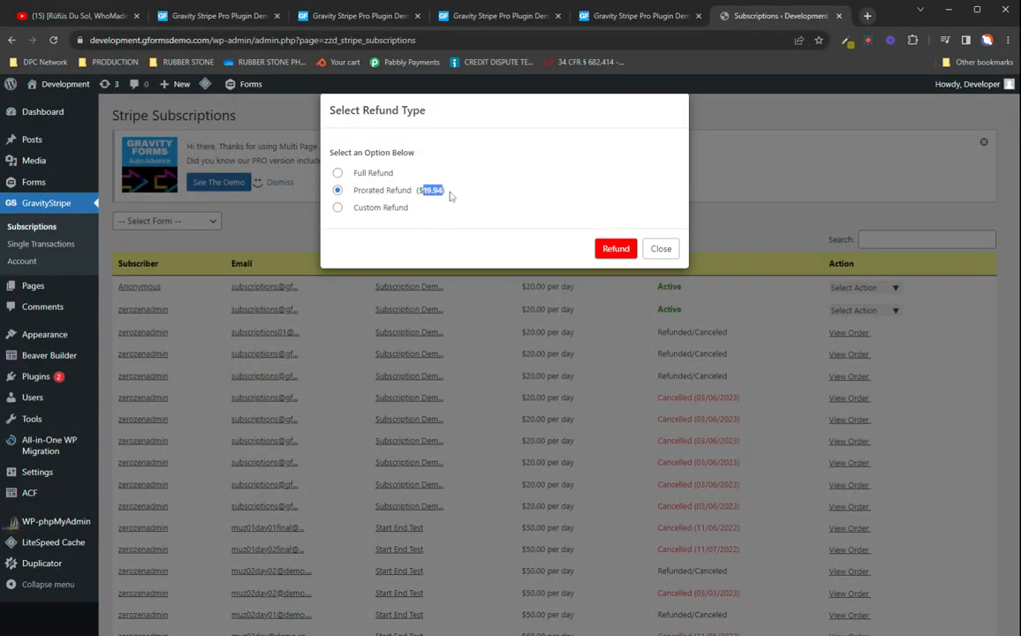
click(337, 174)
Step: Choose Custom Refund, set the custom refund amount to 10.00, and submit the refund for the first active subscription
click(336, 207)
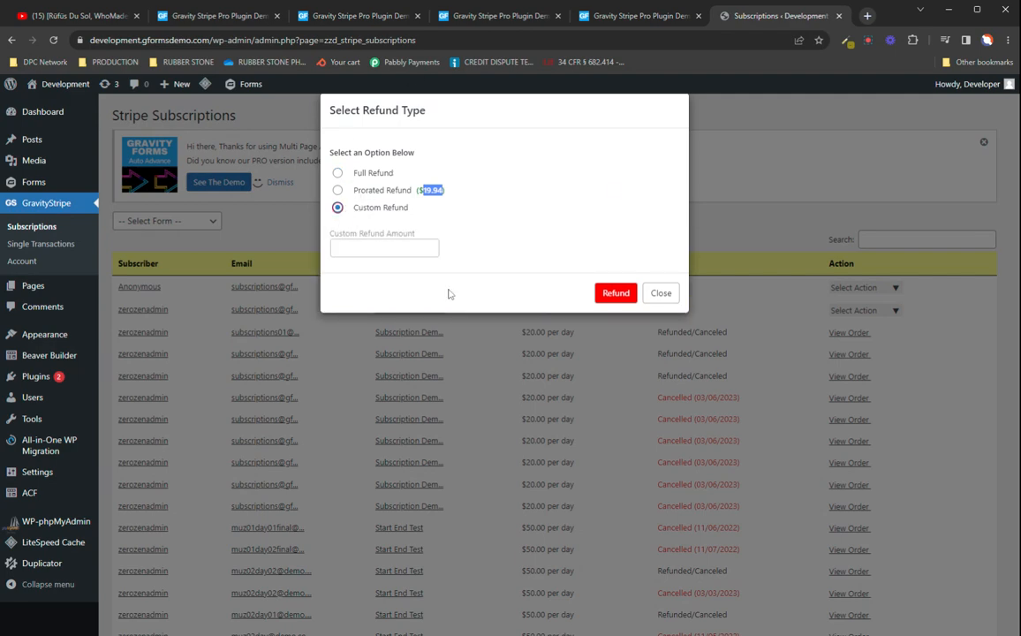
click(389, 250)
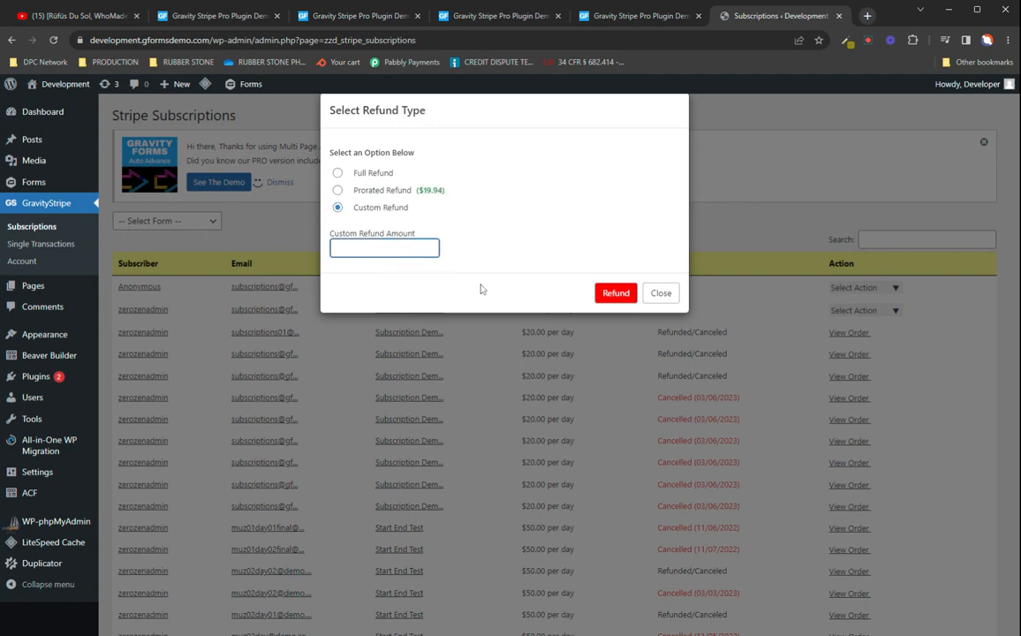
text(10)
text(/00)
key(BackSpace)
key(BackSpace)
key(BackSpace)
key(BackSpace)
text(0.00)
click(495, 257)
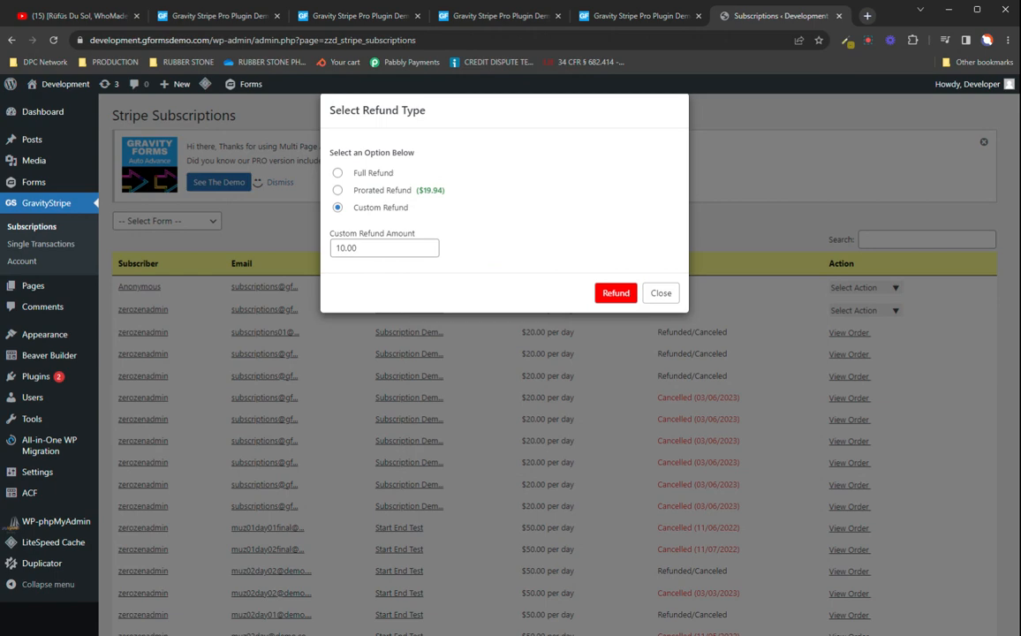
click(616, 292)
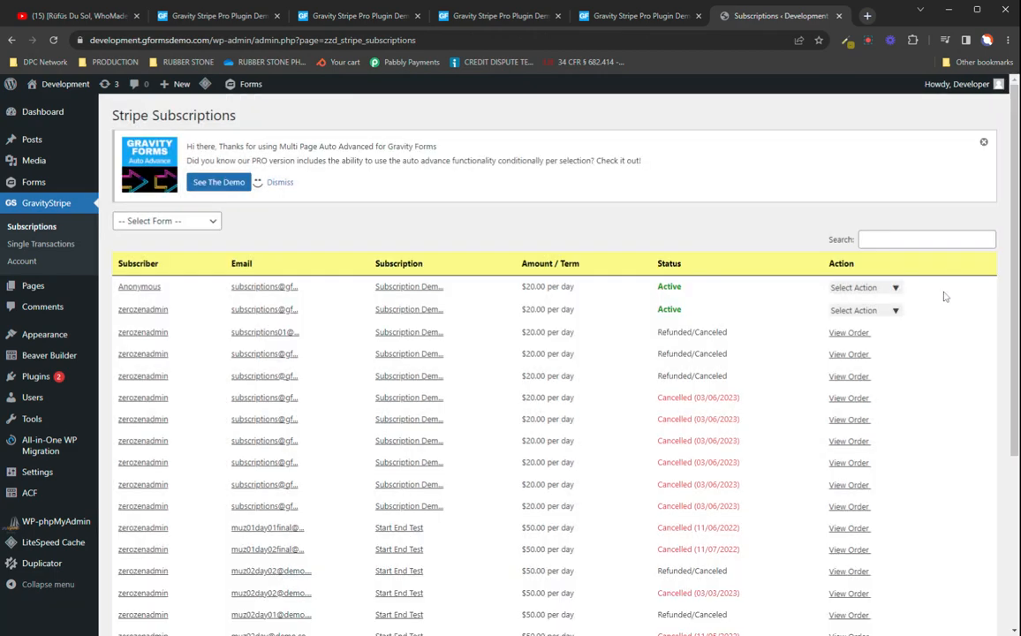
Step: View the order details of the first active subscription and close them again
click(895, 288)
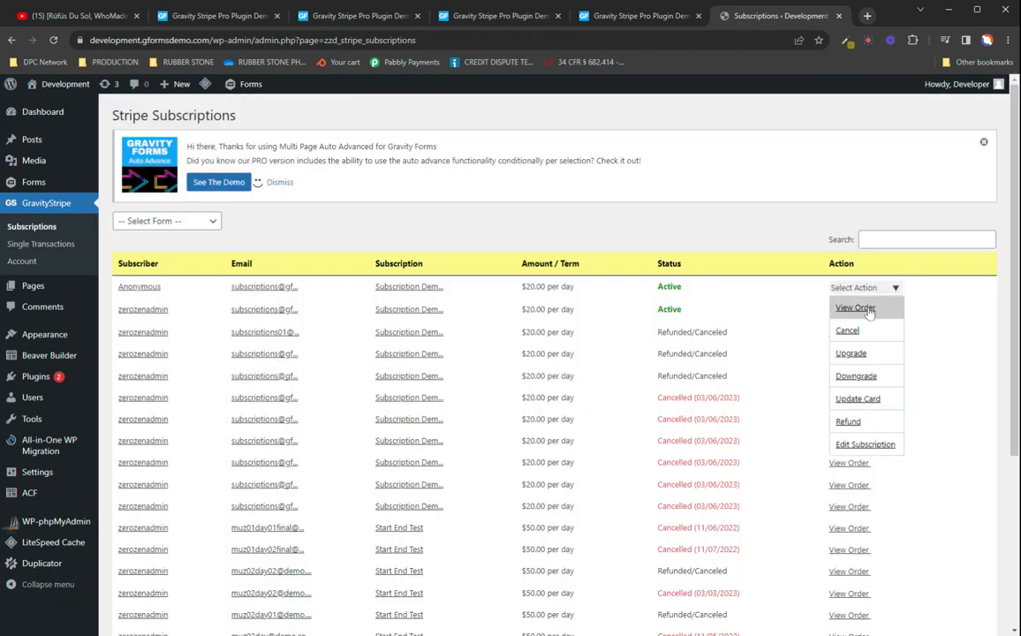
click(857, 308)
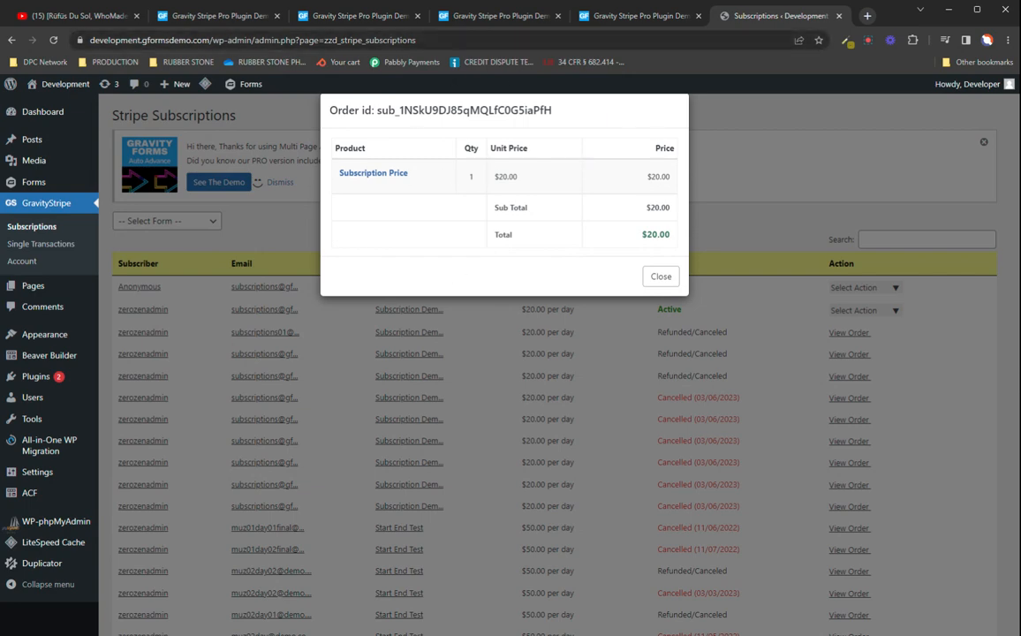
click(660, 276)
Step: Review the list of actions available for the first active subscription and close it without choosing one
click(891, 288)
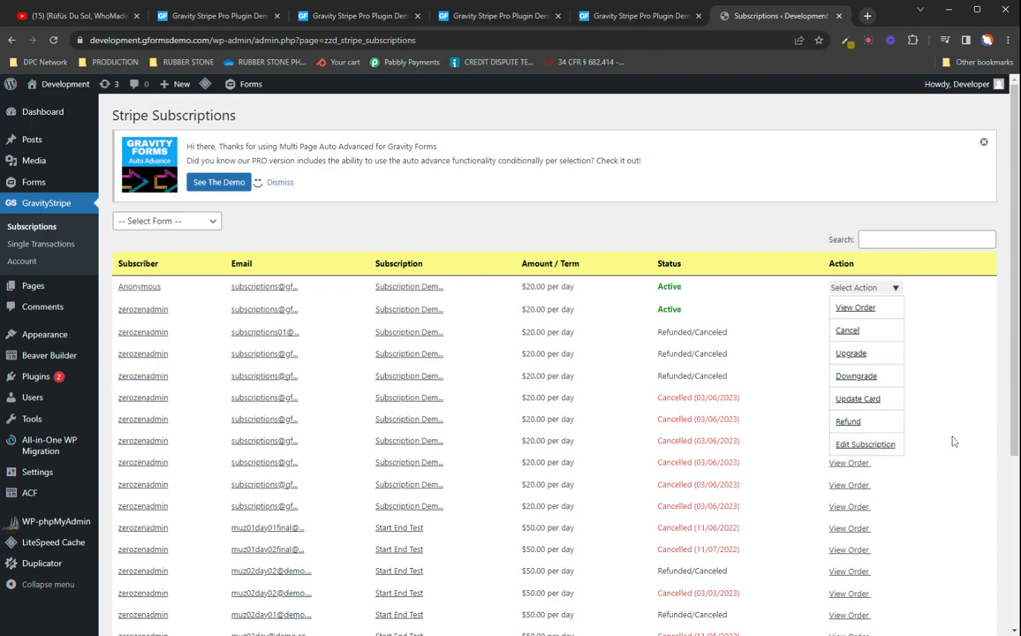
scroll(951, 442, down, 3)
scroll(774, 353, up, 3)
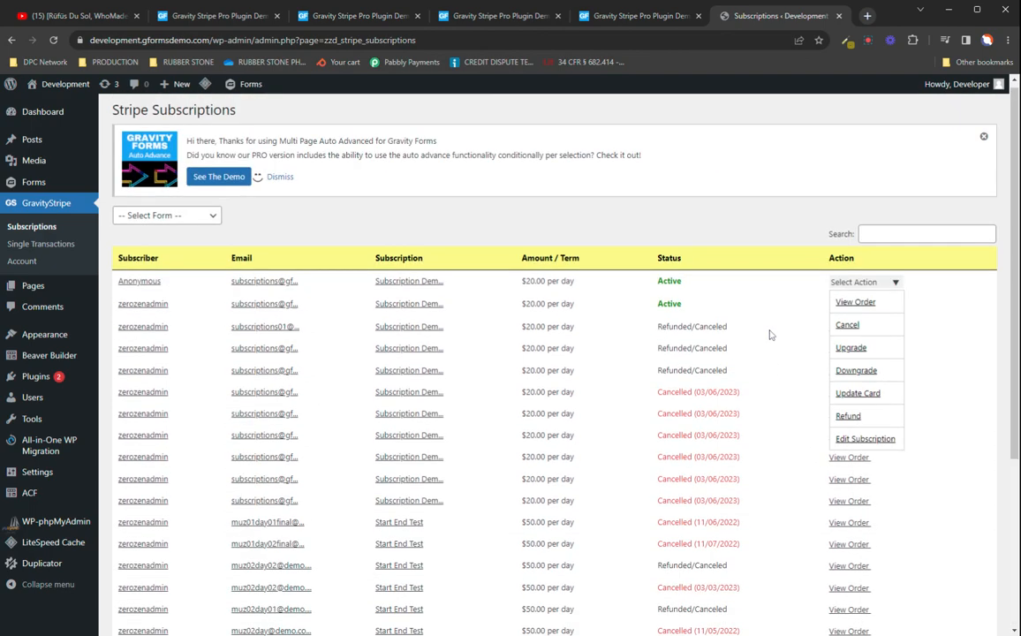
click(477, 308)
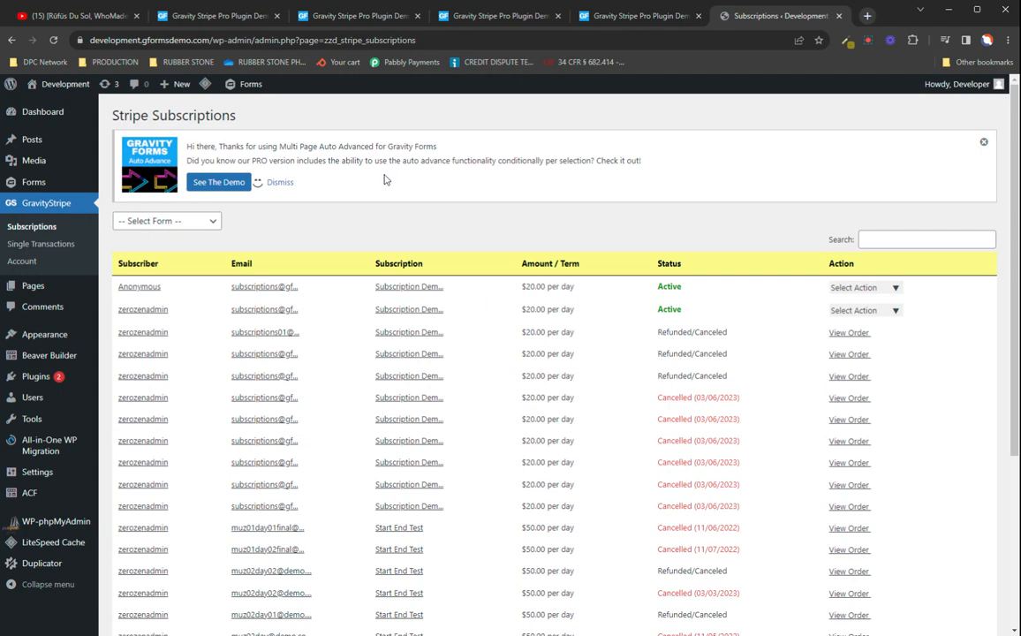